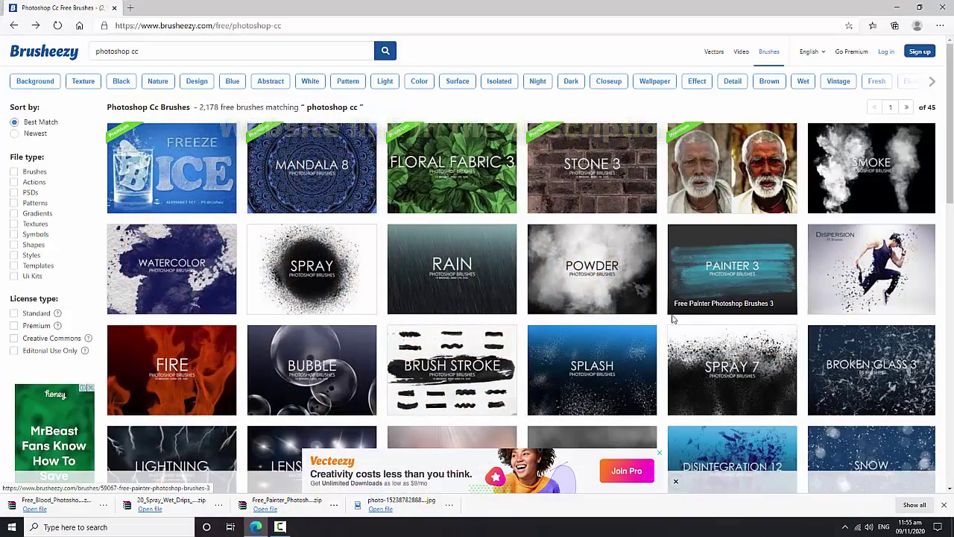
Step: Browse the Brusheezy results and open the Broken Glass 3 brush pack page
{"action": "scroll", "coordinate": [663, 324], "scroll_direction": "down", "scroll_amount": 2}
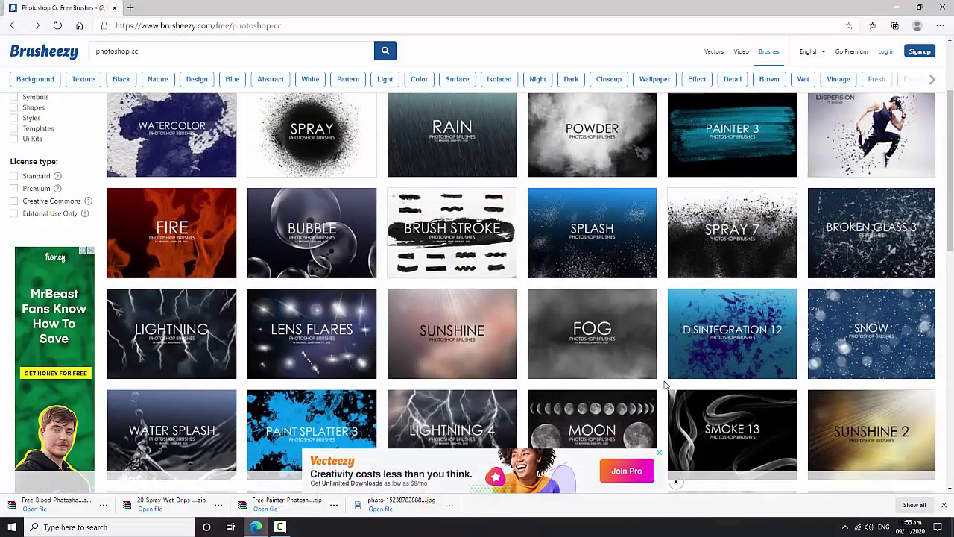
{"action": "scroll", "coordinate": [666, 384], "scroll_direction": "down", "scroll_amount": 3}
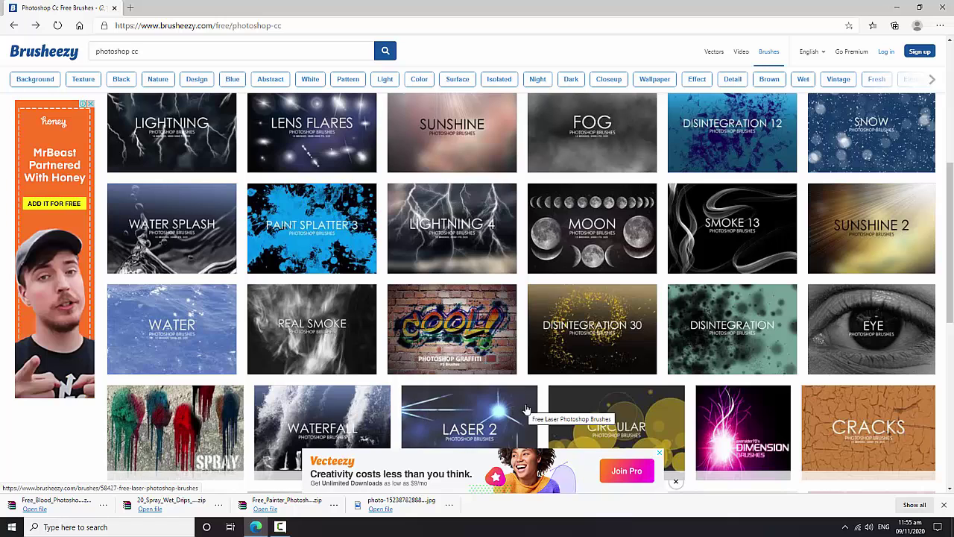
{"action": "scroll", "coordinate": [579, 406], "scroll_direction": "down", "scroll_amount": 2}
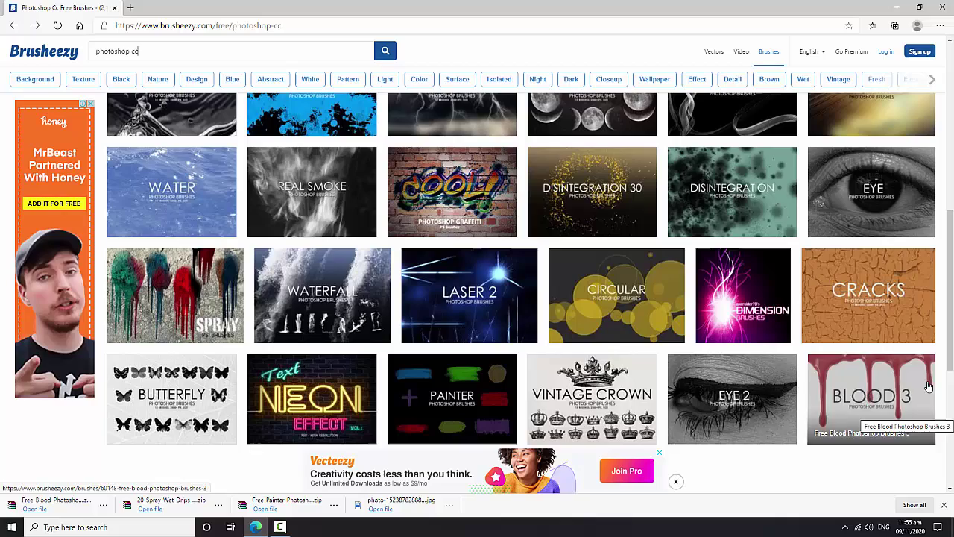
{"action": "scroll", "coordinate": [723, 457], "scroll_direction": "down", "scroll_amount": 1}
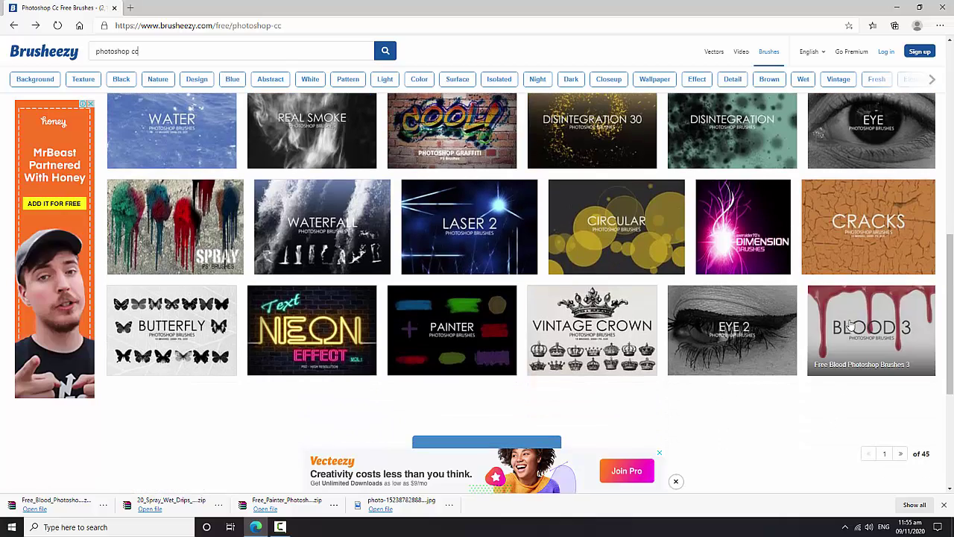
{"action": "scroll", "coordinate": [797, 385], "scroll_direction": "up", "scroll_amount": 8}
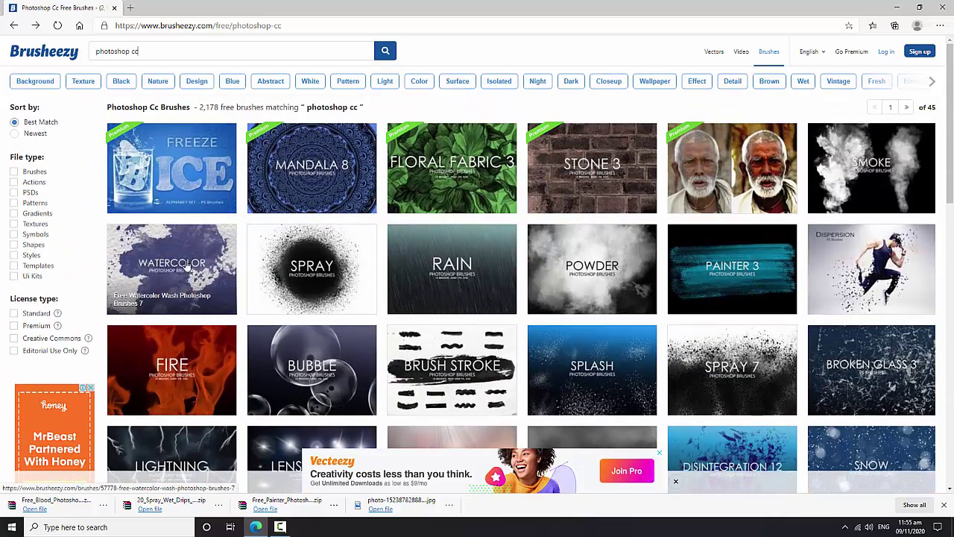
{"action": "scroll", "coordinate": [596, 272], "scroll_direction": "down", "scroll_amount": 8}
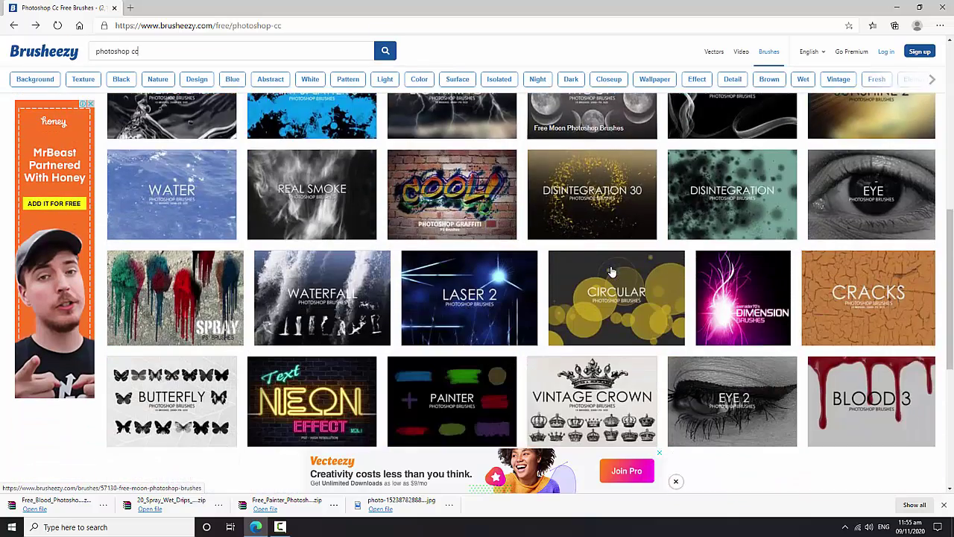
{"action": "scroll", "coordinate": [612, 272], "scroll_direction": "down", "scroll_amount": 3}
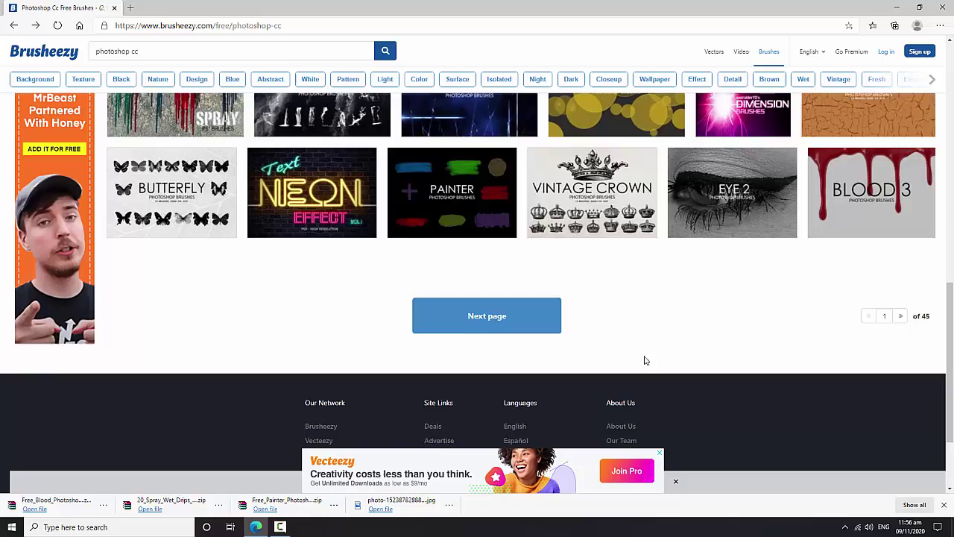
{"action": "scroll", "coordinate": [645, 360], "scroll_direction": "up", "scroll_amount": 10}
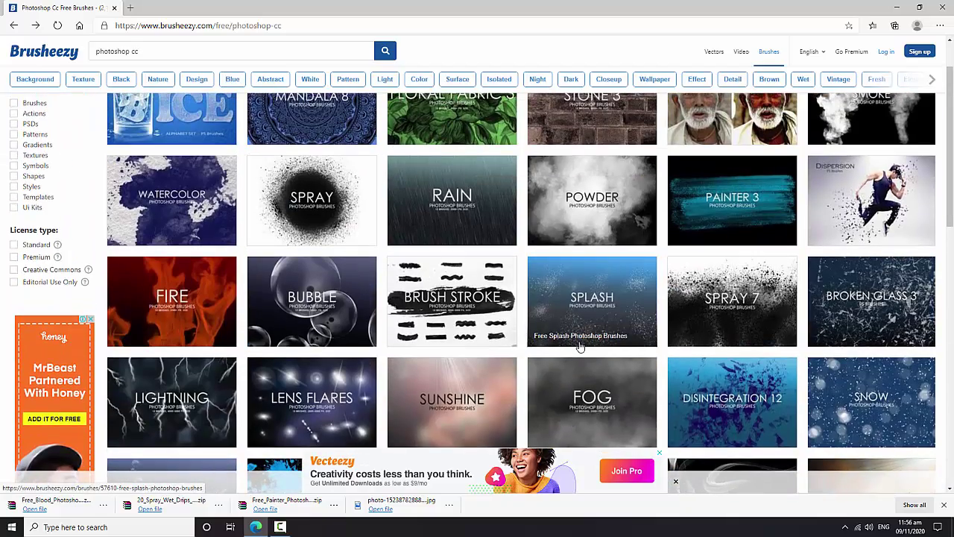
{"action": "scroll", "coordinate": [580, 345], "scroll_direction": "down", "scroll_amount": 8}
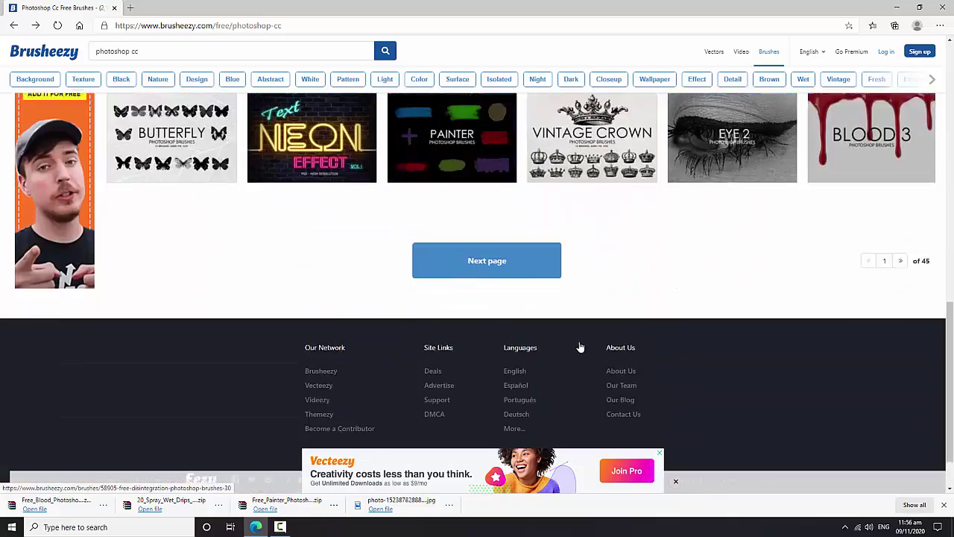
{"action": "scroll", "coordinate": [610, 352], "scroll_direction": "up", "scroll_amount": 5}
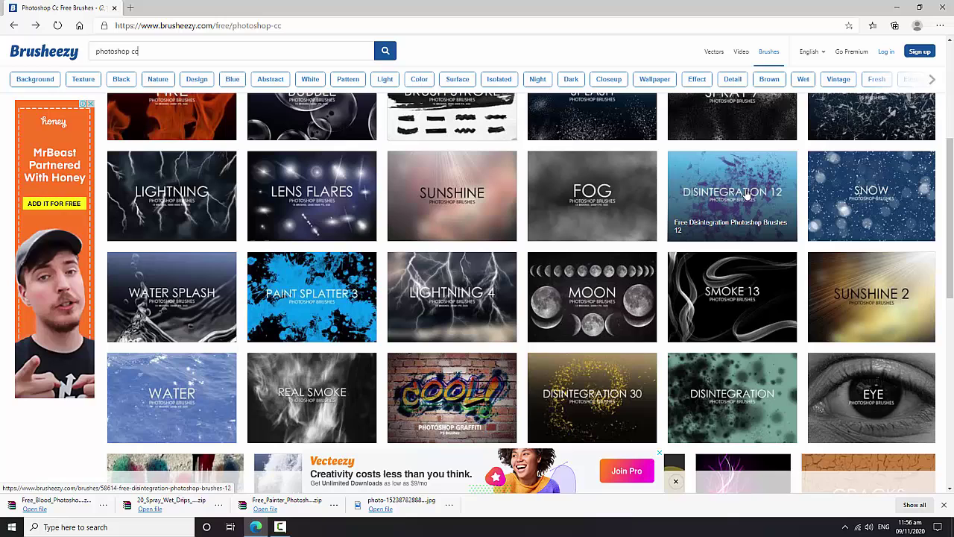
{"action": "scroll", "coordinate": [738, 216], "scroll_direction": "up", "scroll_amount": 1}
{"action": "left_click", "coordinate": [848, 172]}
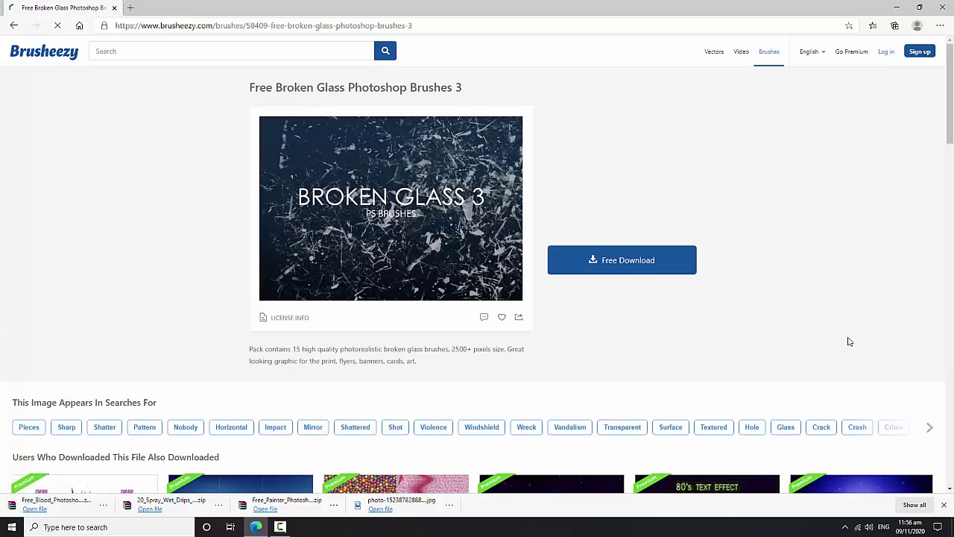
Step: Start the free download, dismissing the sign-up prompt and the countdown notice
{"action": "left_click", "coordinate": [634, 267]}
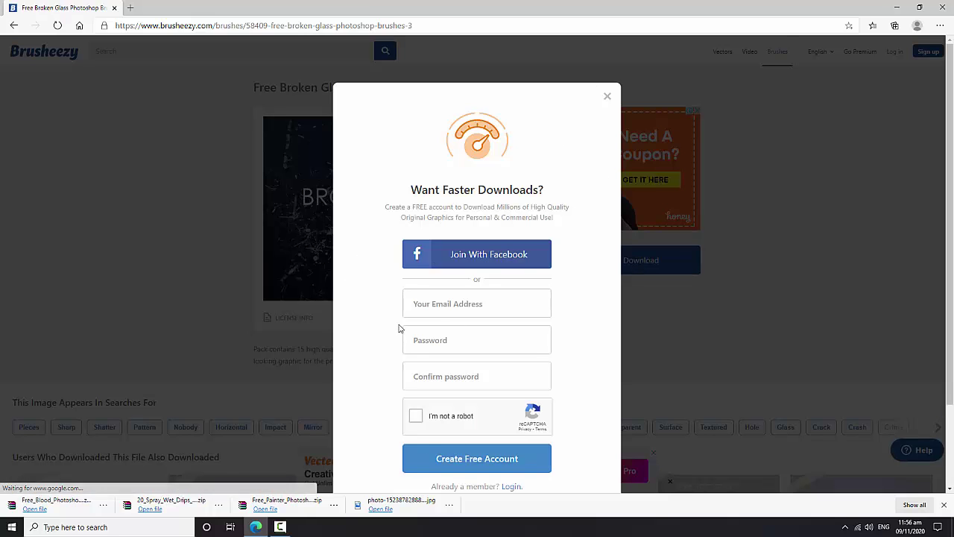
{"action": "left_click", "coordinate": [606, 96]}
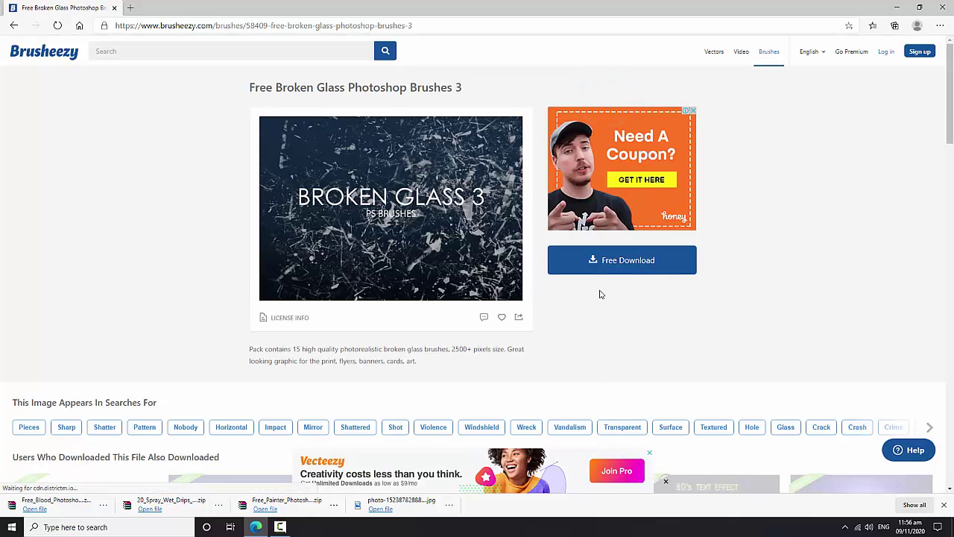
{"action": "left_click", "coordinate": [614, 272]}
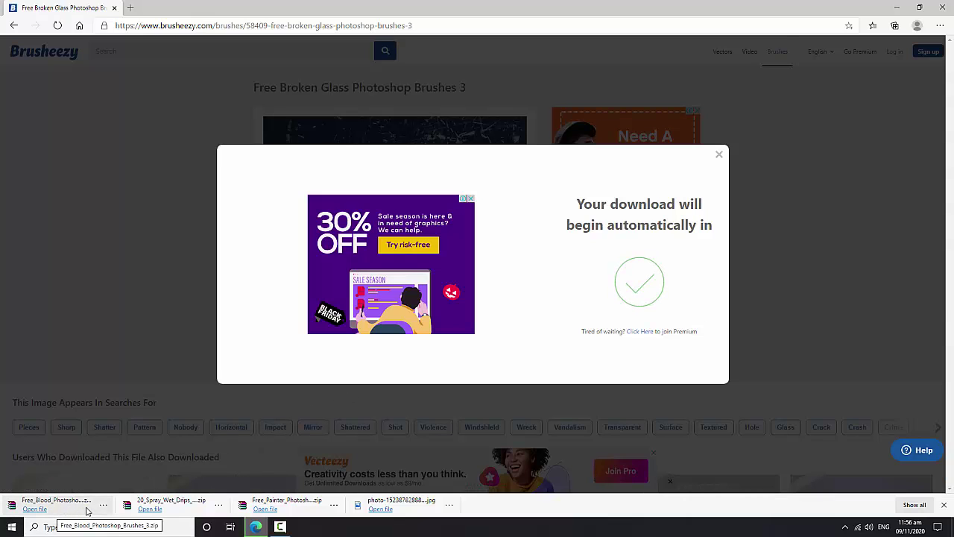
{"action": "left_click", "coordinate": [719, 158]}
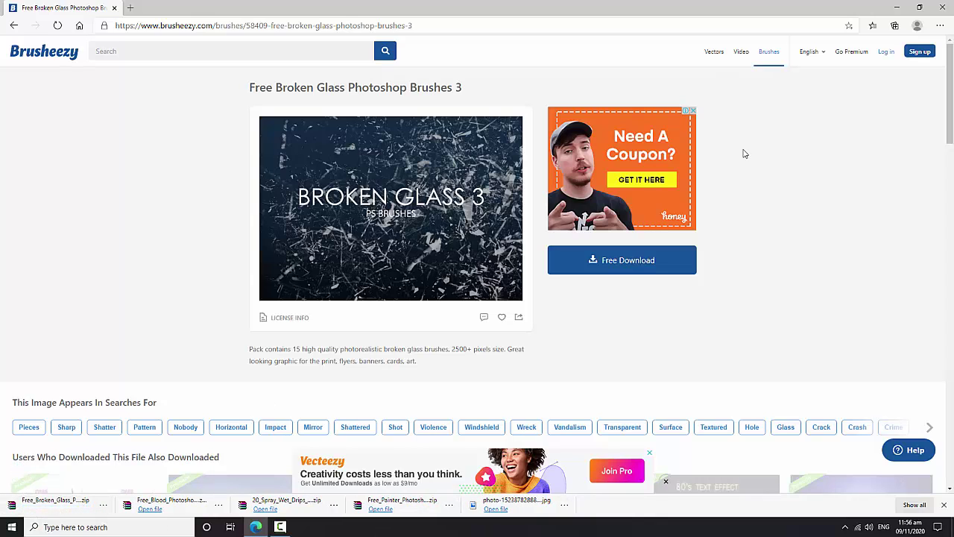
Step: Minimize the browser and refresh the desktop twice
{"action": "left_click", "coordinate": [919, 7]}
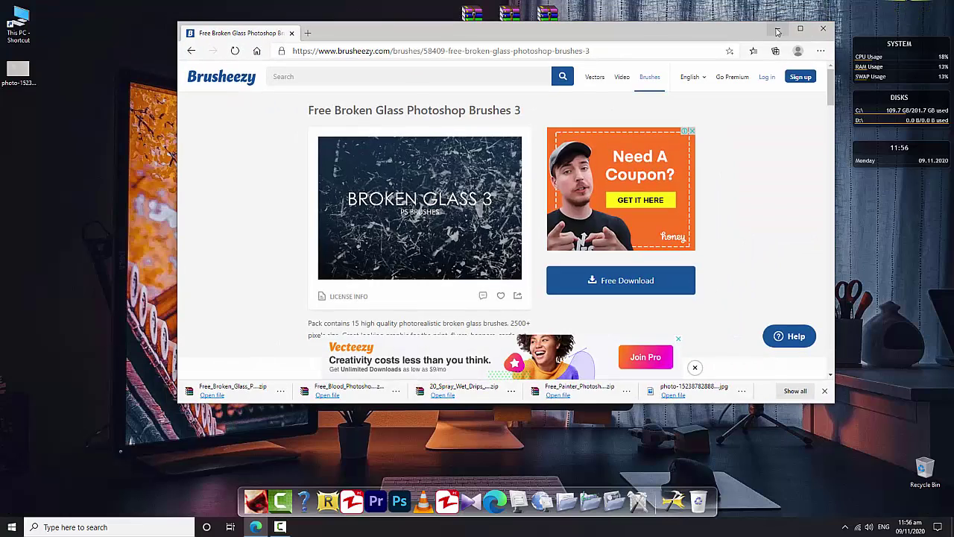
{"action": "left_click", "coordinate": [777, 26]}
{"action": "right_click", "coordinate": [700, 126]}
{"action": "left_click", "coordinate": [738, 153]}
{"action": "right_click", "coordinate": [720, 158]}
{"action": "left_click", "coordinate": [748, 188]}
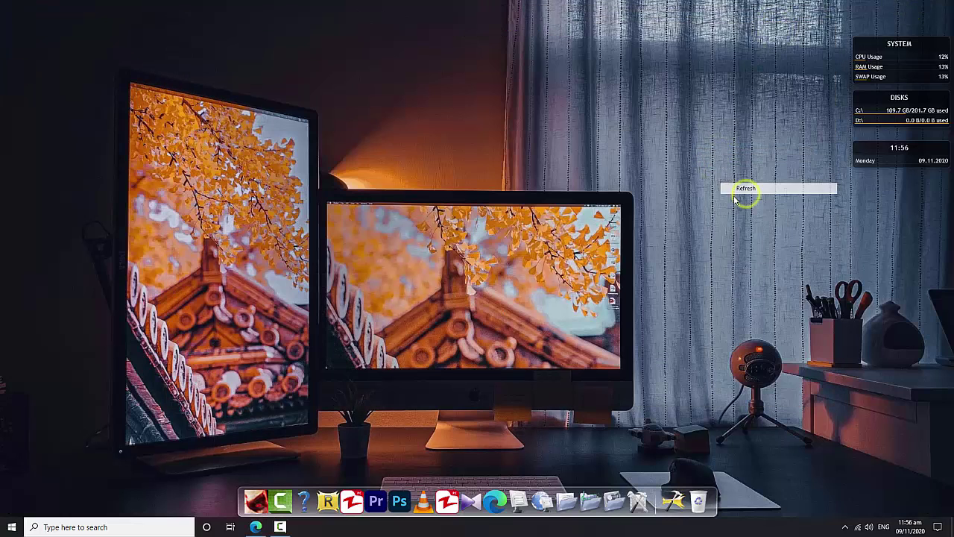
Step: Rearrange the desktop archives and extract the Free_Blood zip to Free_Blood_Photoshop_Brushes_3
{"action": "left_click_drag", "start_coordinate": [472, 15], "coordinate": [432, 71]}
{"action": "left_click_drag", "start_coordinate": [511, 28], "coordinate": [512, 81]}
{"action": "left_click_drag", "start_coordinate": [547, 17], "coordinate": [472, 121]}
{"action": "right_click", "coordinate": [473, 125]}
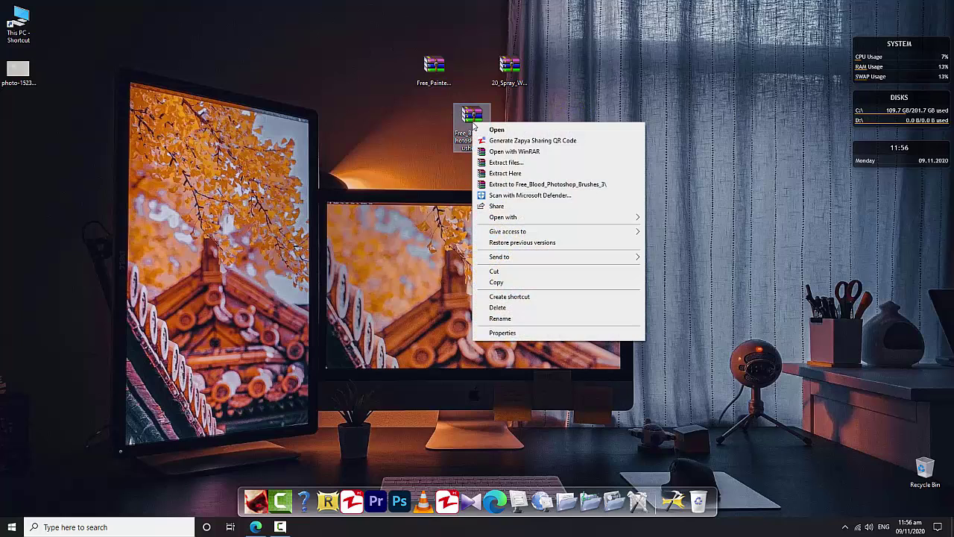
{"action": "left_click", "coordinate": [545, 185]}
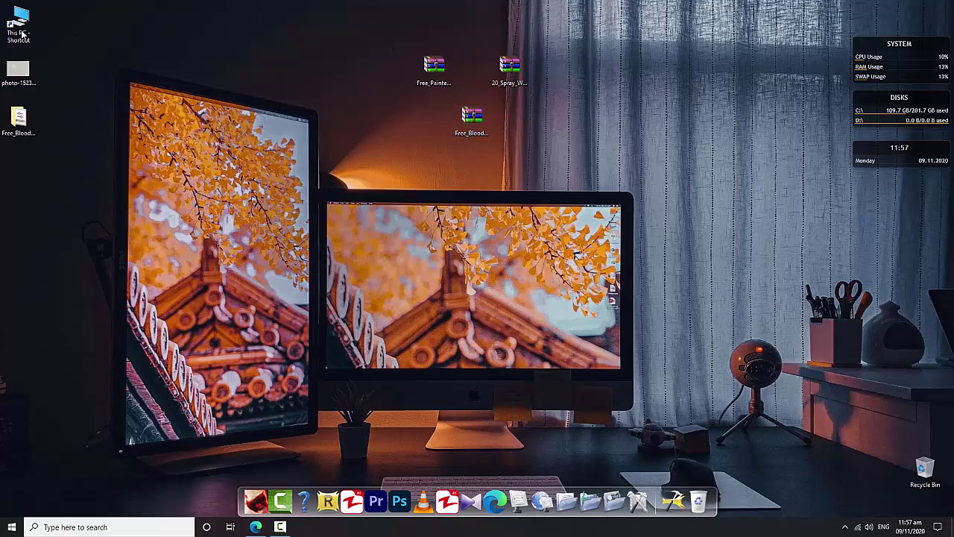
Step: Check the extracted folder holds the Free Blood Photoshop Brushes 3 ABR file, then close it
{"action": "left_click_drag", "start_coordinate": [18, 118], "coordinate": [363, 101]}
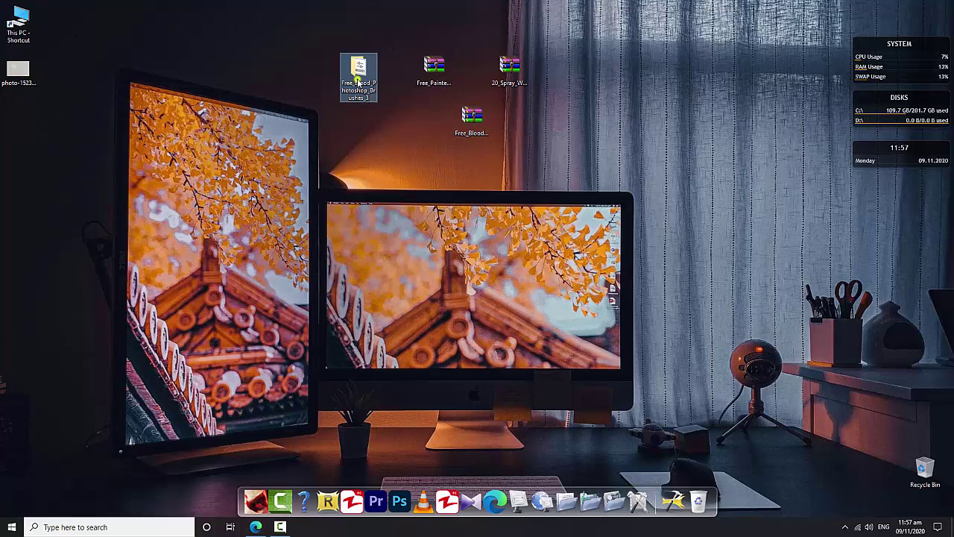
{"action": "double_click", "coordinate": [358, 84]}
{"action": "left_click", "coordinate": [403, 156]}
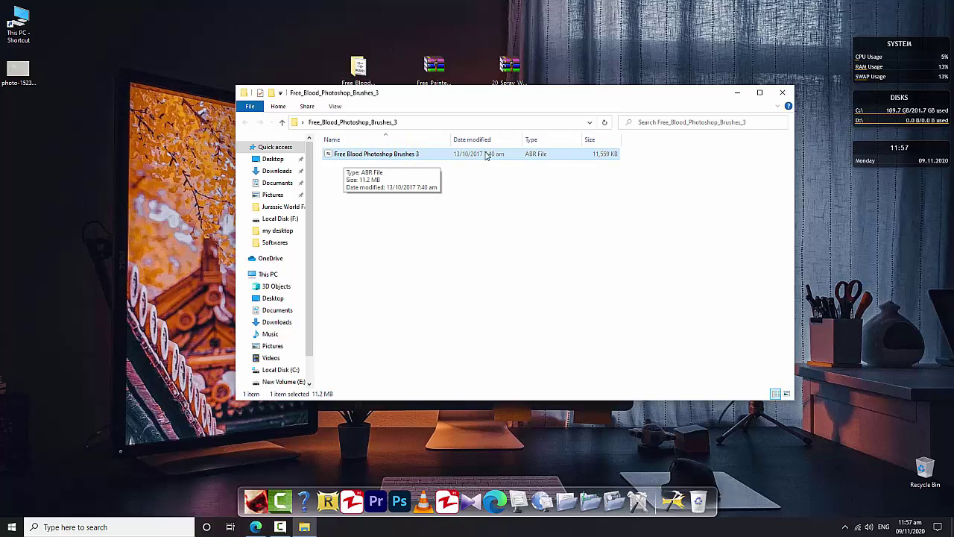
{"action": "left_click", "coordinate": [782, 92]}
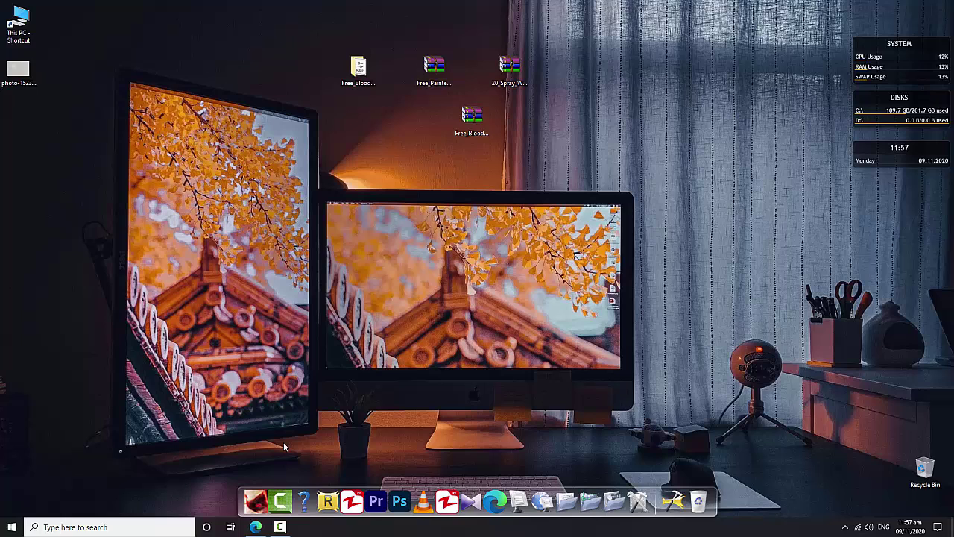
Step: Launch Photoshop with the wall photo and glance at the tool preset picker
{"action": "left_click", "coordinate": [400, 501]}
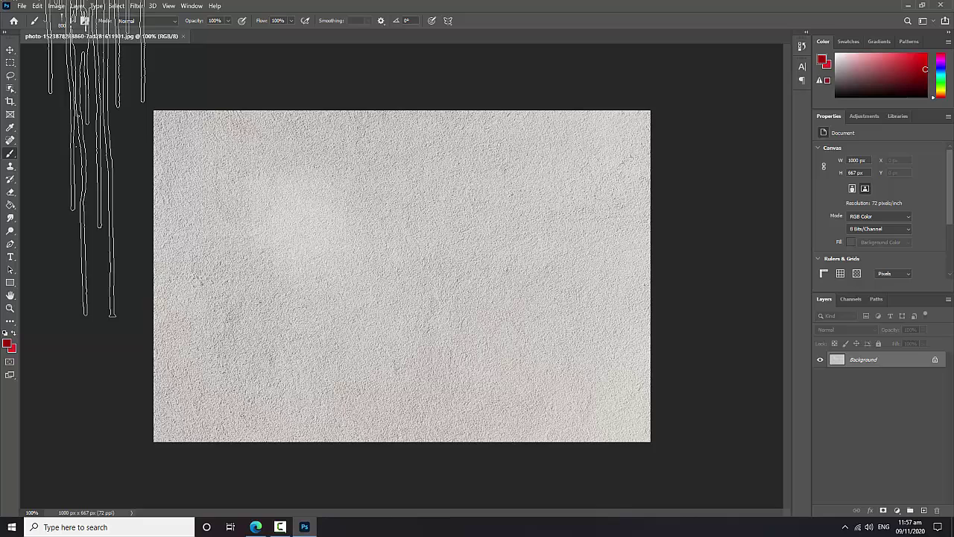
{"action": "left_click", "coordinate": [44, 23]}
{"action": "left_click", "coordinate": [44, 22]}
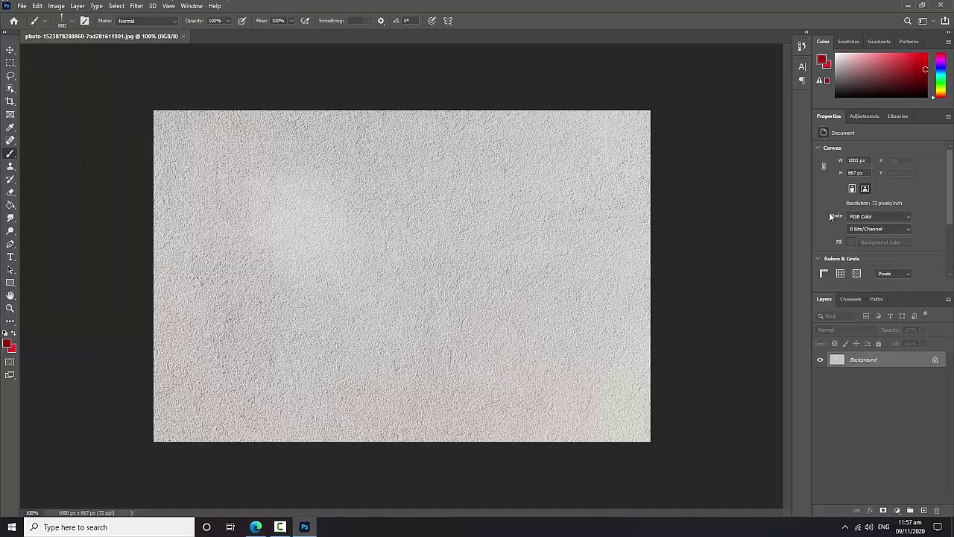
Step: Add empty Layer 1, switch to the Brush tool, and open the 800 px brush picker
{"action": "left_click", "coordinate": [923, 511]}
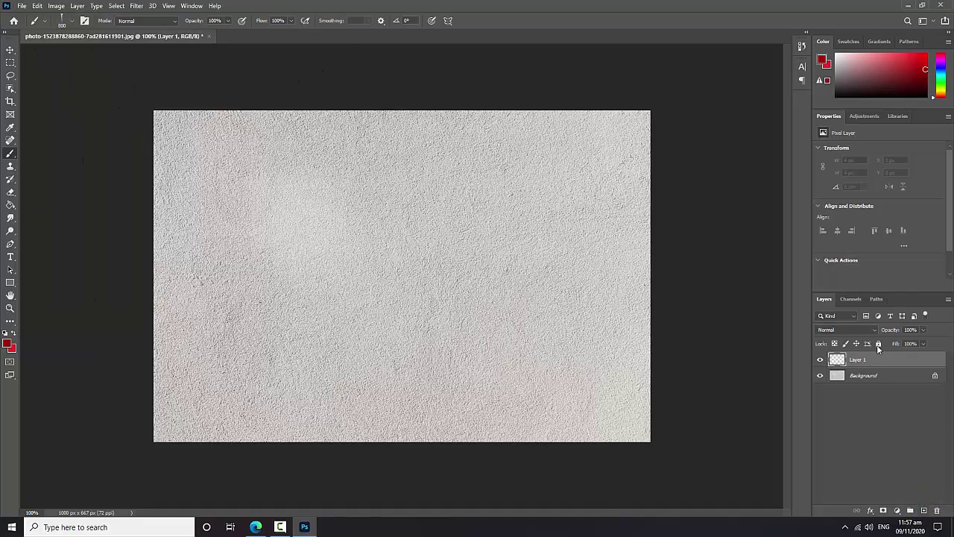
{"action": "key", "text": "b"}
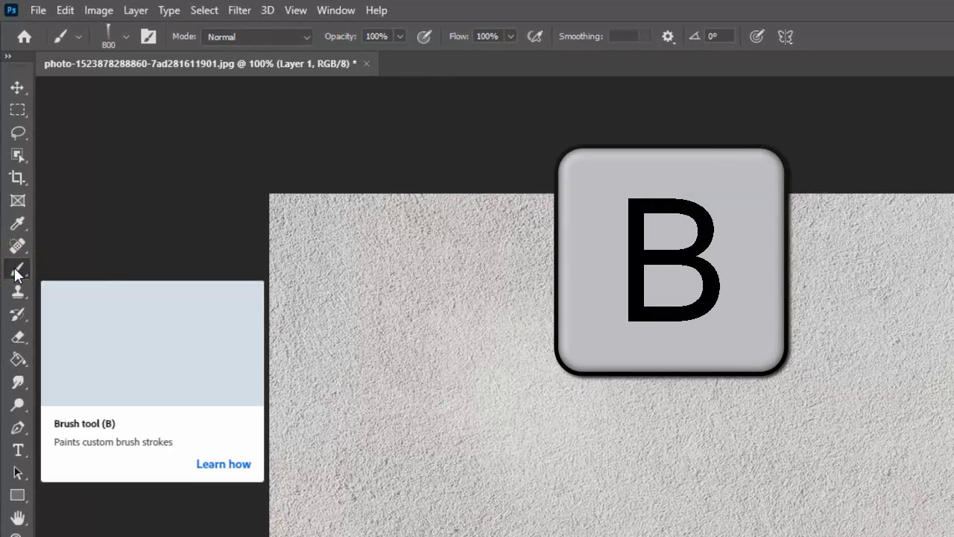
{"action": "left_click", "coordinate": [16, 273]}
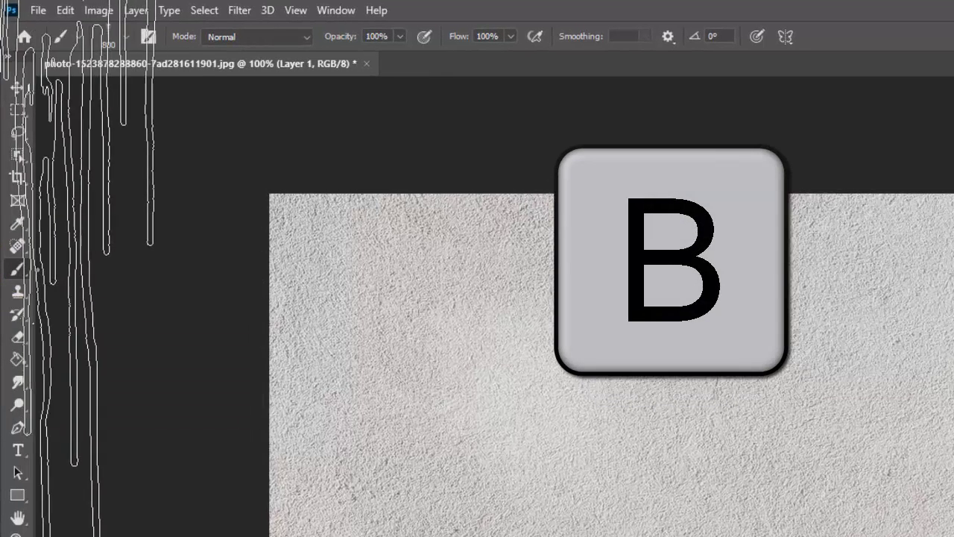
{"action": "left_click", "coordinate": [18, 276]}
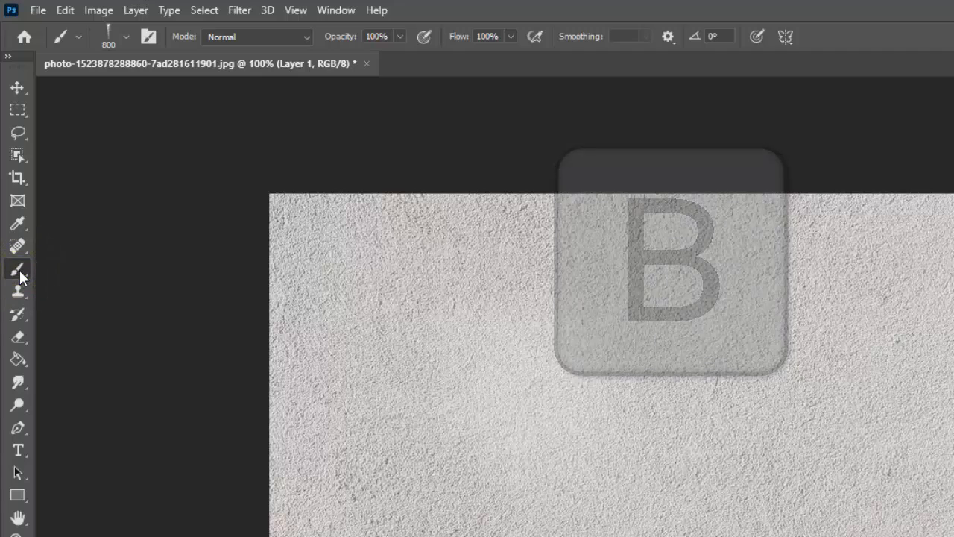
{"action": "left_click", "coordinate": [21, 273]}
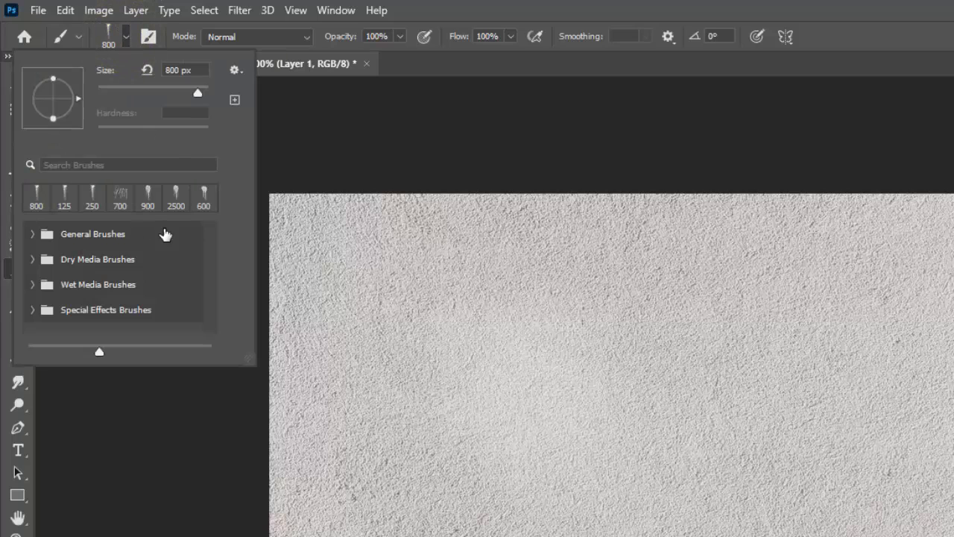
Step: Import the Free Blood Photoshop Brushes 3 ABR from the Desktop folder and select its set
{"action": "left_click", "coordinate": [235, 71]}
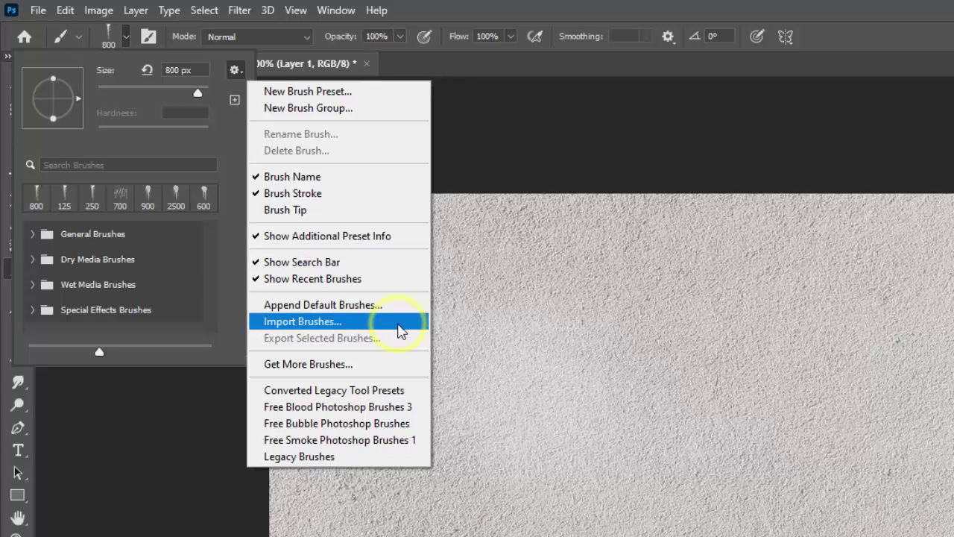
{"action": "left_click", "coordinate": [399, 325]}
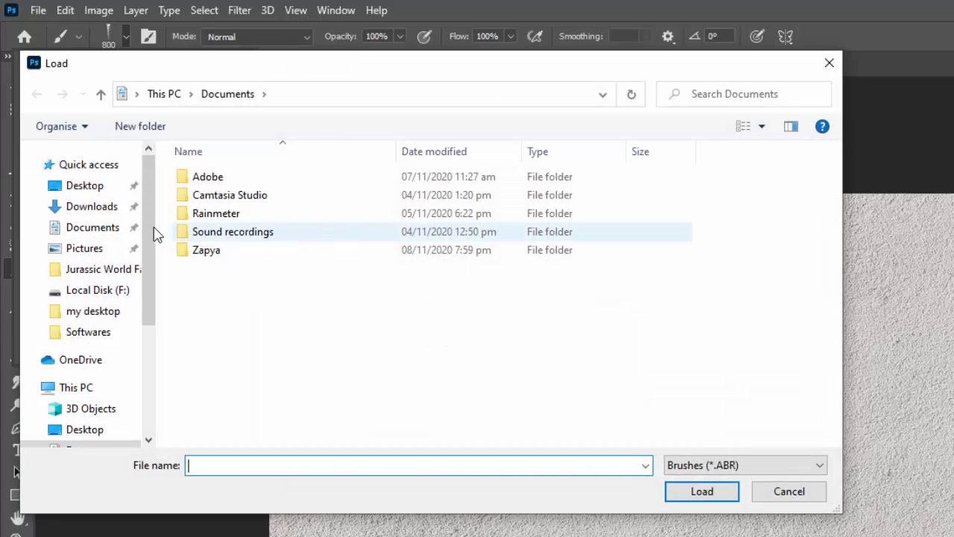
{"action": "left_click", "coordinate": [90, 188]}
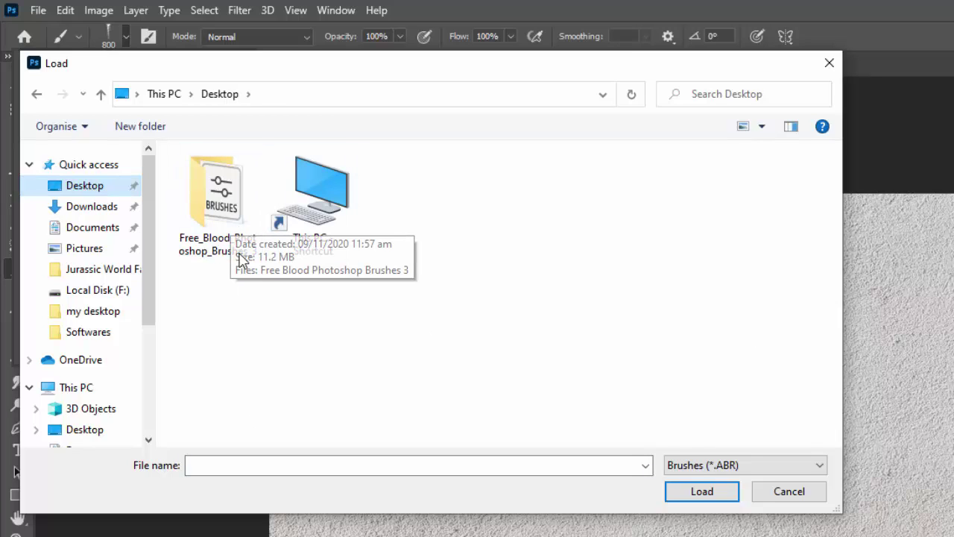
{"action": "double_click", "coordinate": [232, 229]}
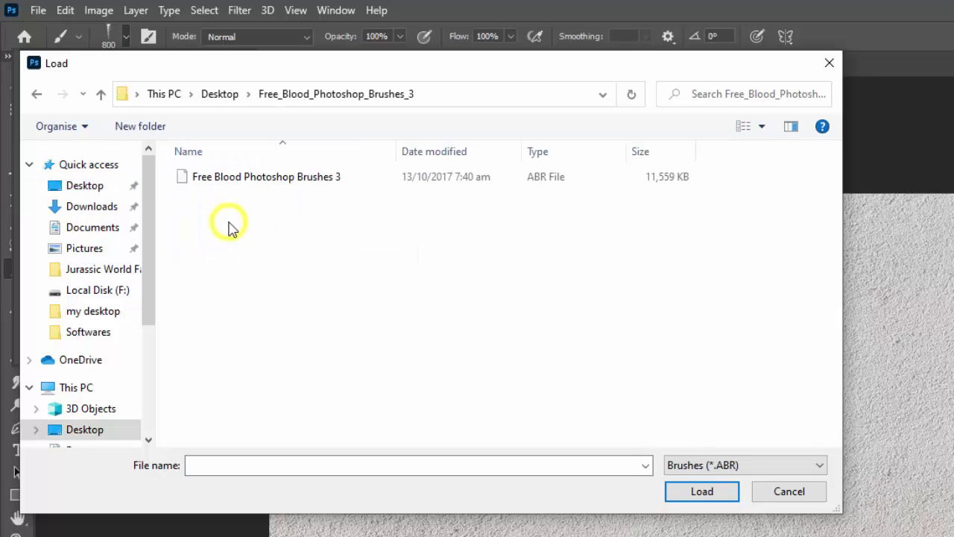
{"action": "left_click", "coordinate": [283, 179]}
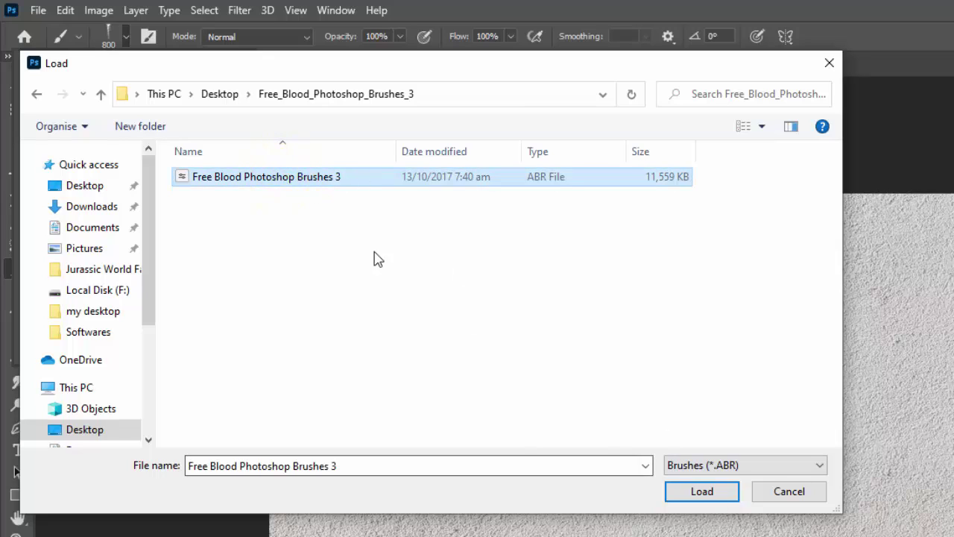
{"action": "left_click", "coordinate": [702, 491]}
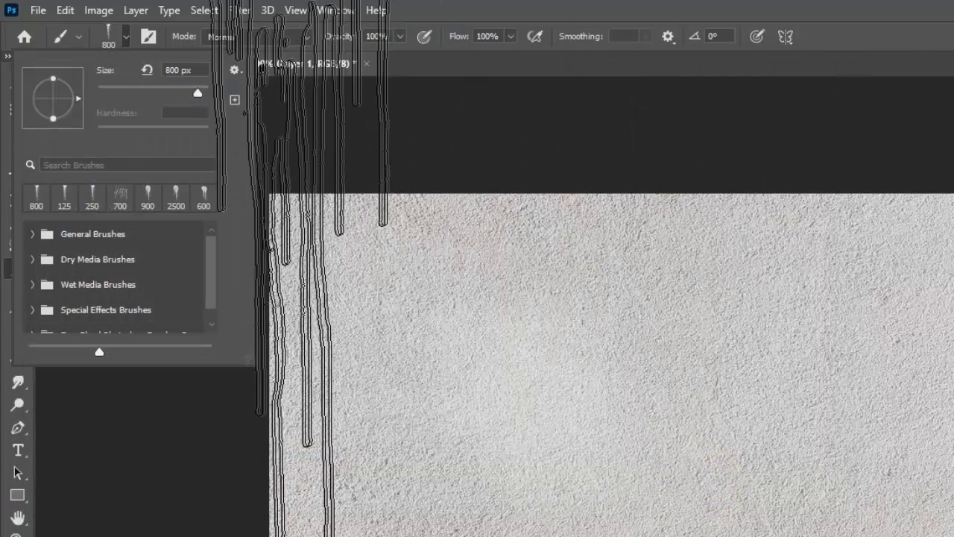
{"action": "left_click_drag", "start_coordinate": [208, 273], "coordinate": [210, 301]}
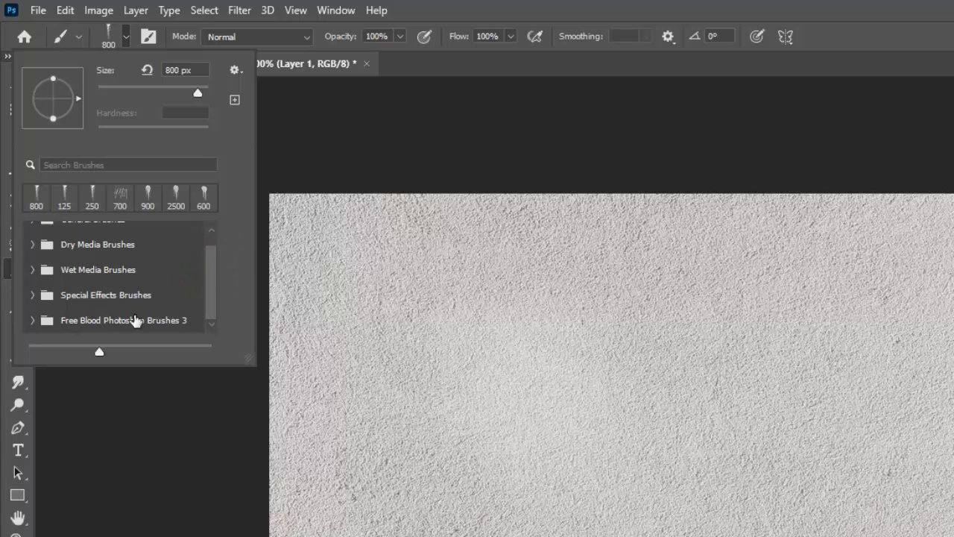
{"action": "left_click", "coordinate": [130, 324]}
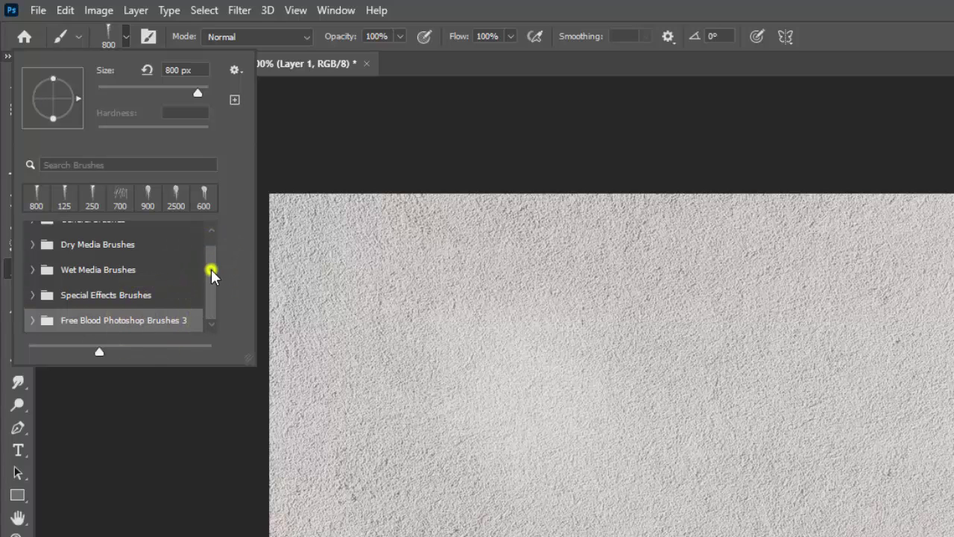
{"action": "left_click_drag", "start_coordinate": [211, 274], "coordinate": [214, 303]}
Step: Choose blood splatter brush 9 and shrink it from 2500 px to 600 px
{"action": "left_click", "coordinate": [34, 328]}
{"action": "left_click_drag", "start_coordinate": [212, 246], "coordinate": [214, 295]}
{"action": "double_click", "coordinate": [138, 257]}
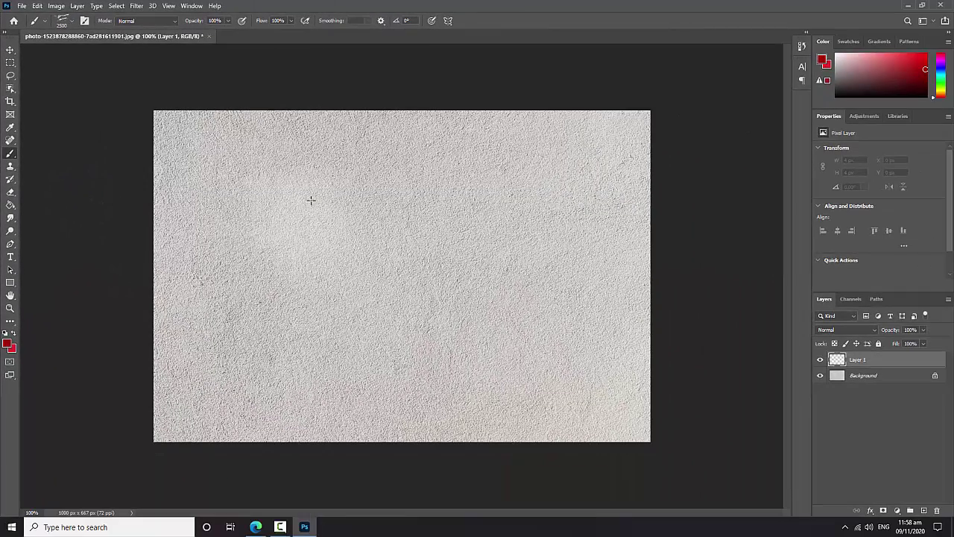
{"action": "key", "text": "bracketleft"}
{"action": "key", "text": "bracketleft"}
{"action": "key", "text": "bracketleft"}
{"action": "key", "text": "bracketleft"}
{"action": "key", "text": "bracketleft"}
{"action": "key", "text": "bracketleft"}
{"action": "key", "text": "bracketleft"}
{"action": "key", "text": "bracketleft"}
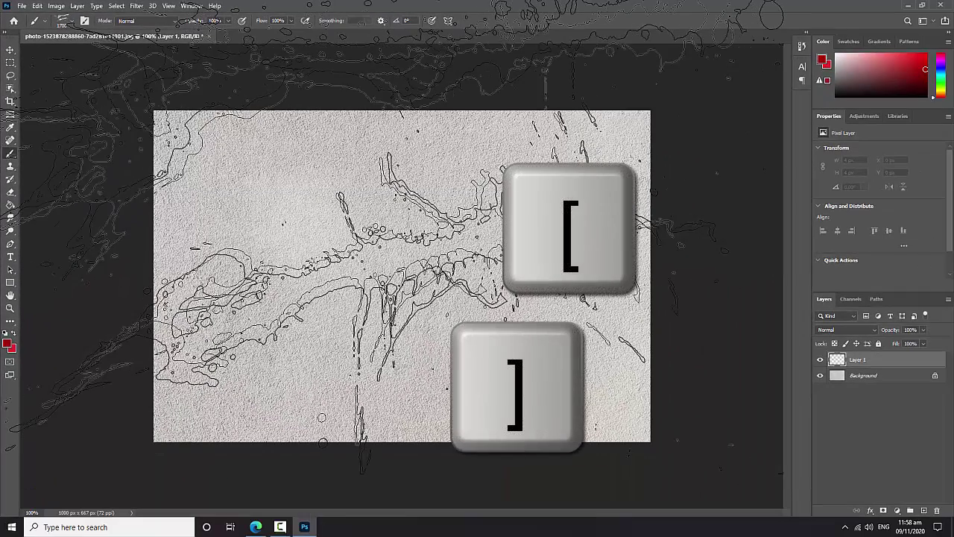
{"action": "key", "text": "bracketleft"}
{"action": "key", "text": "bracketleft"}
{"action": "key", "text": "bracketleft"}
{"action": "key", "text": "bracketleft"}
{"action": "key", "text": "bracketleft"}
{"action": "key", "text": "bracketleft"}
{"action": "key", "text": "bracketleft"}
{"action": "key", "text": "bracketleft"}
{"action": "key", "text": "bracketleft"}
{"action": "key", "text": "bracketleft"}
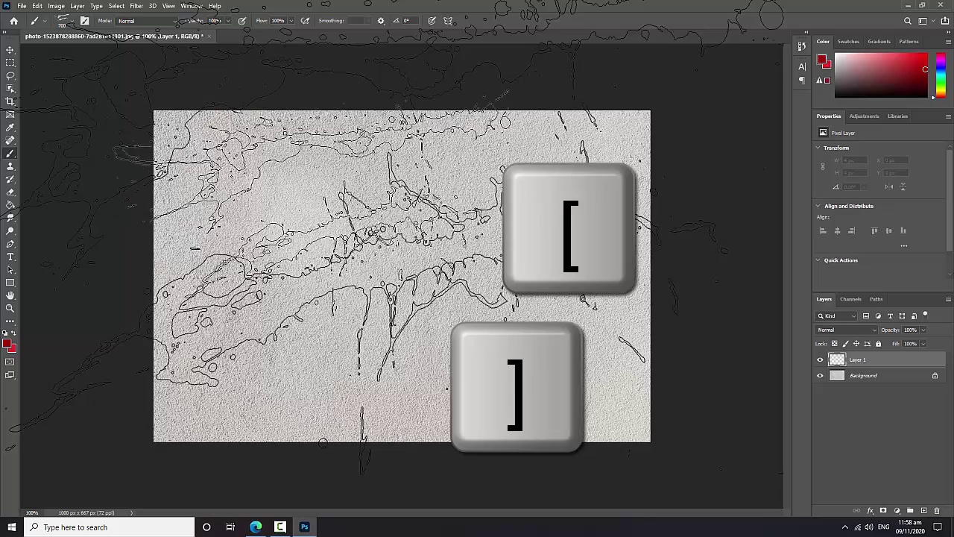
{"action": "key", "text": "bracketleft"}
{"action": "key", "text": "bracketleft"}
{"action": "key", "text": "bracketleft"}
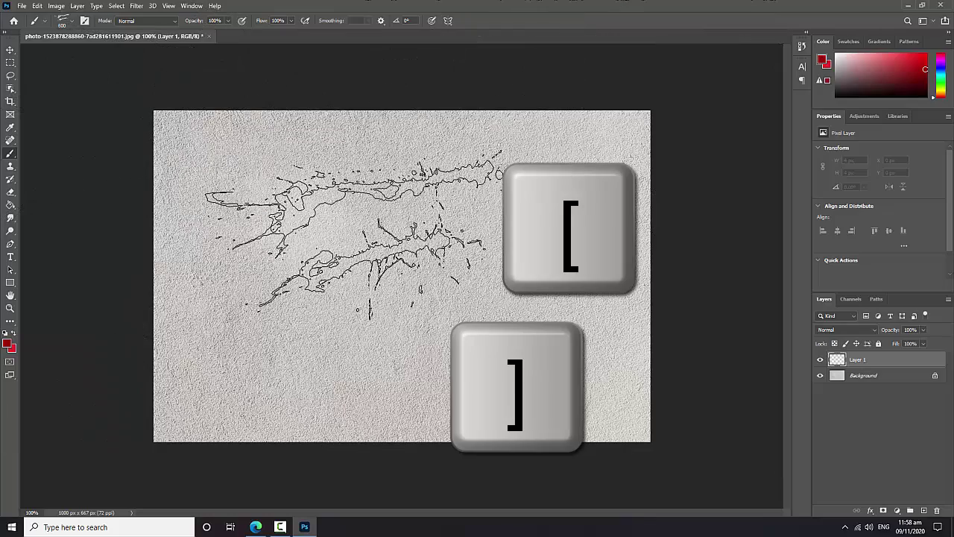
Step: Stamp three red splatters on the wall, then undo them and the new layer
{"action": "left_click", "coordinate": [374, 237]}
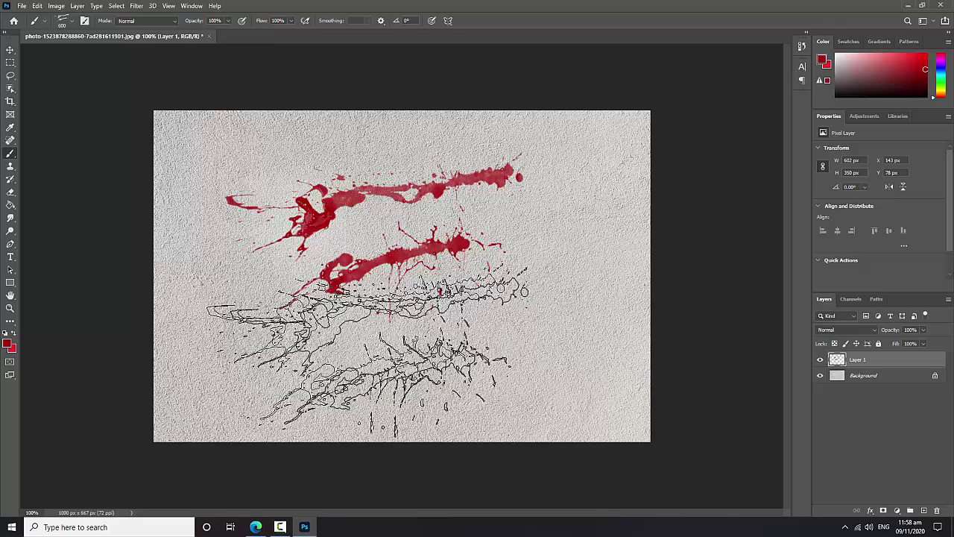
{"action": "left_click", "coordinate": [453, 328]}
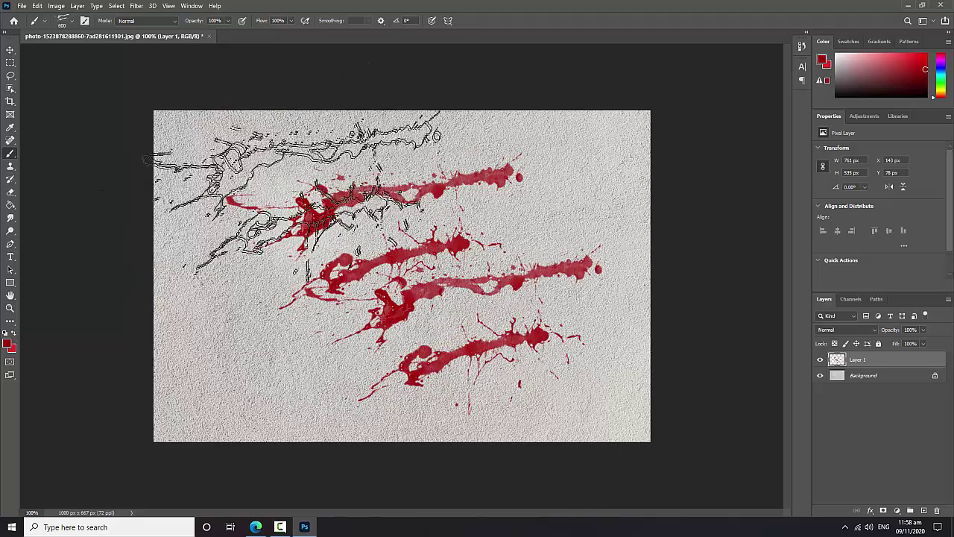
{"action": "left_click", "coordinate": [309, 196]}
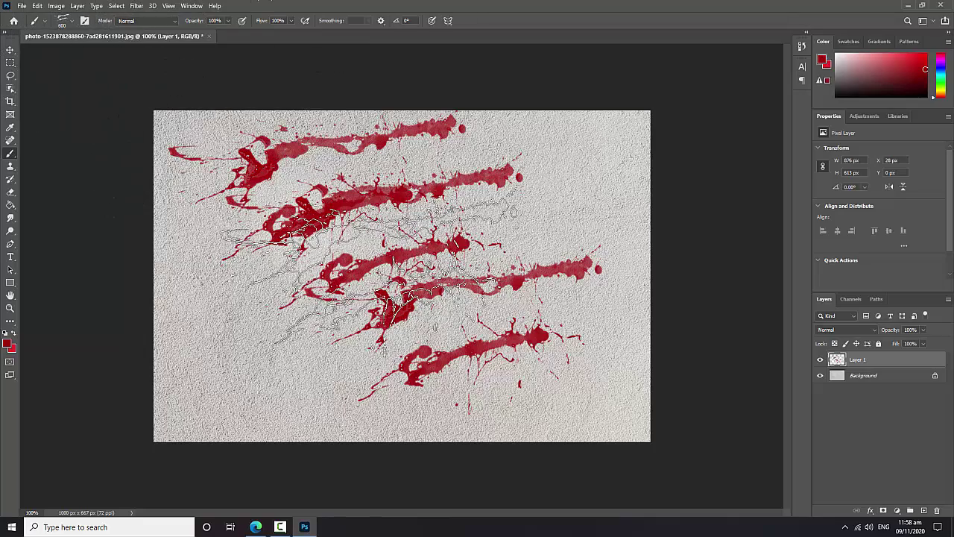
{"action": "key", "text": "ctrl+z"}
{"action": "key", "text": "ctrl+z"}
{"action": "key", "text": "ctrl+z"}
{"action": "key", "text": "ctrl+z"}
{"action": "key", "text": "ctrl+z"}
{"action": "key", "text": "ctrl+z"}
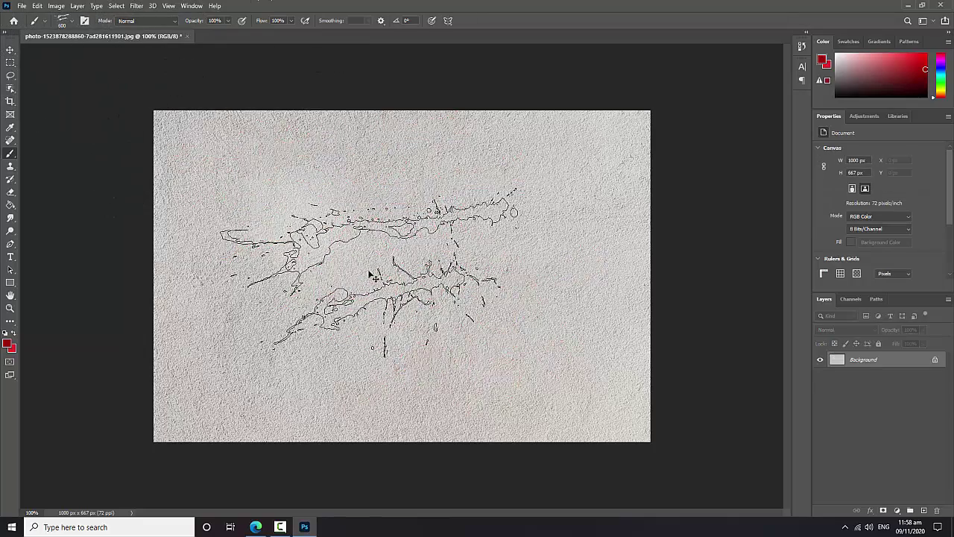
Step: Pick the 2500 px drip brush 11 and stamp red drips across the top of the wall
{"action": "left_click", "coordinate": [71, 21]}
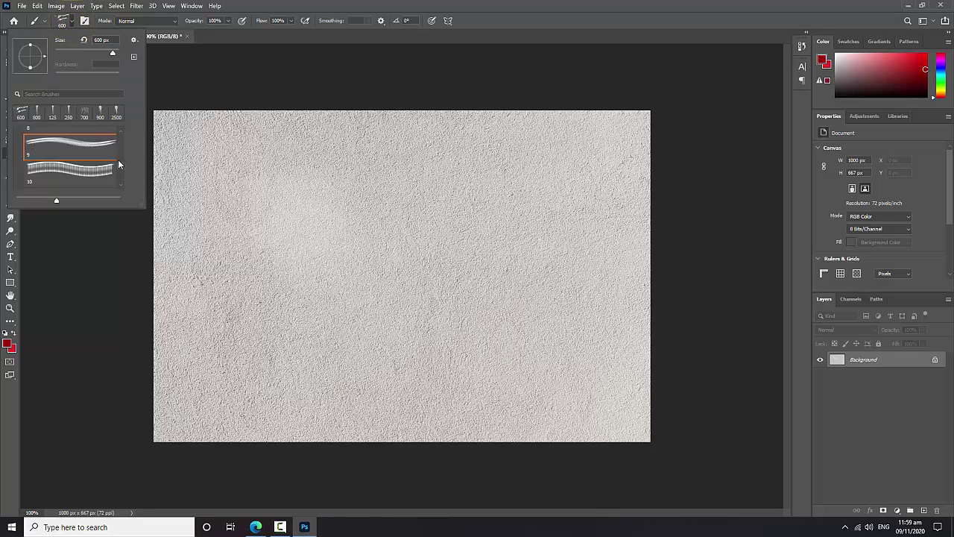
{"action": "scroll", "coordinate": [118, 170], "scroll_direction": "down", "scroll_amount": 3}
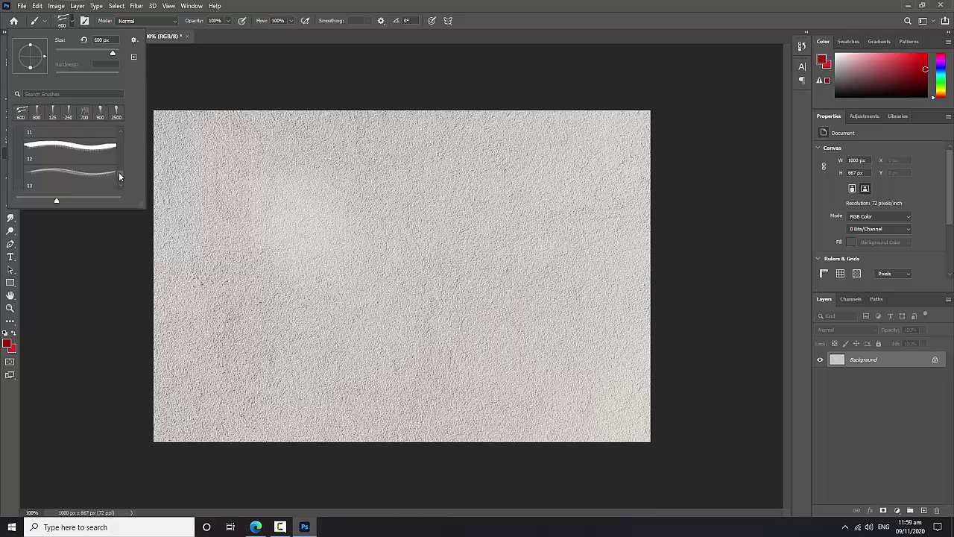
{"action": "left_click", "coordinate": [94, 154]}
{"action": "left_click", "coordinate": [357, 245]}
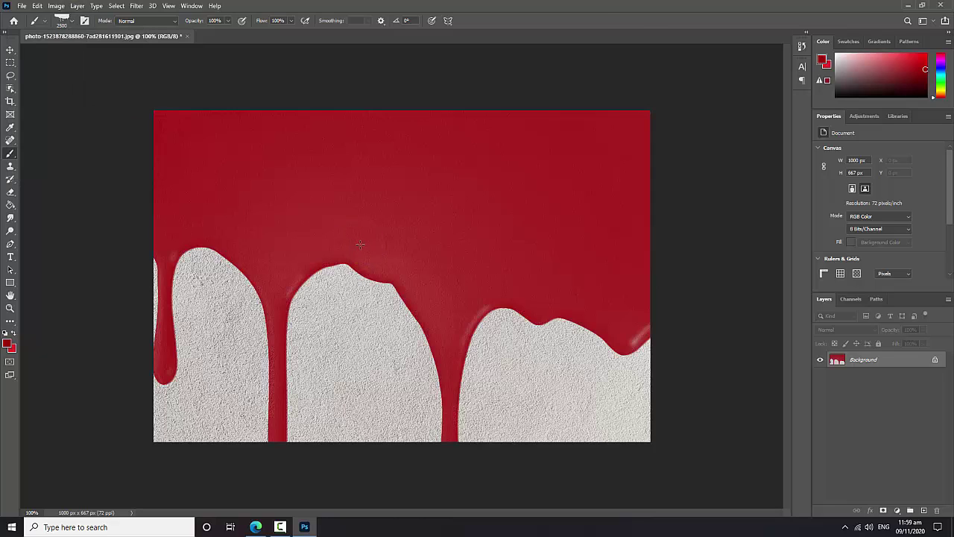